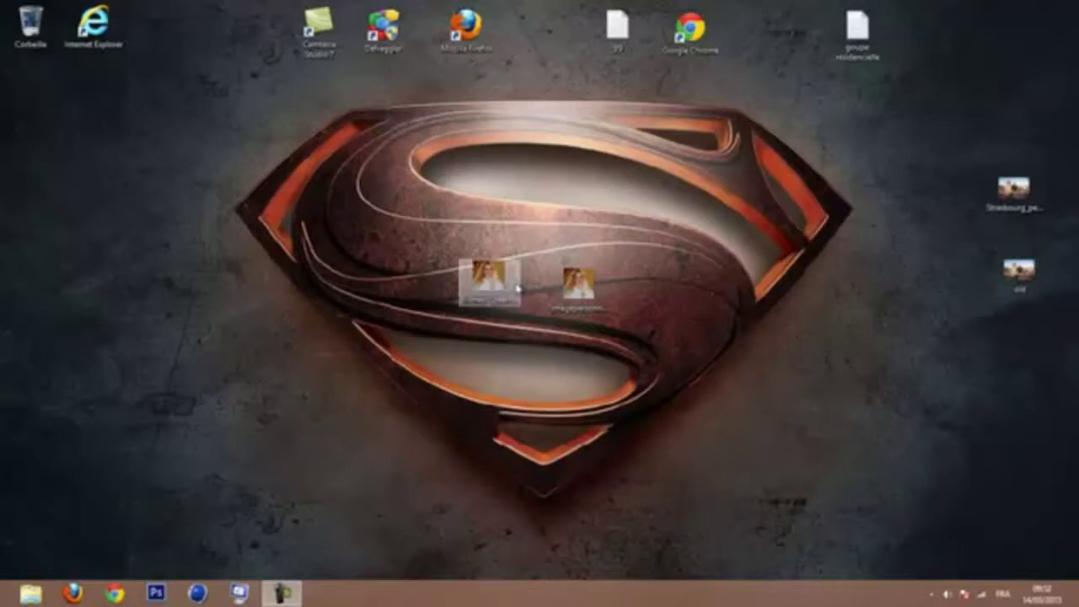
Step: Open the original and retouched portrait photos side by side for comparison
{"action": "double_click", "coordinate": [487, 289]}
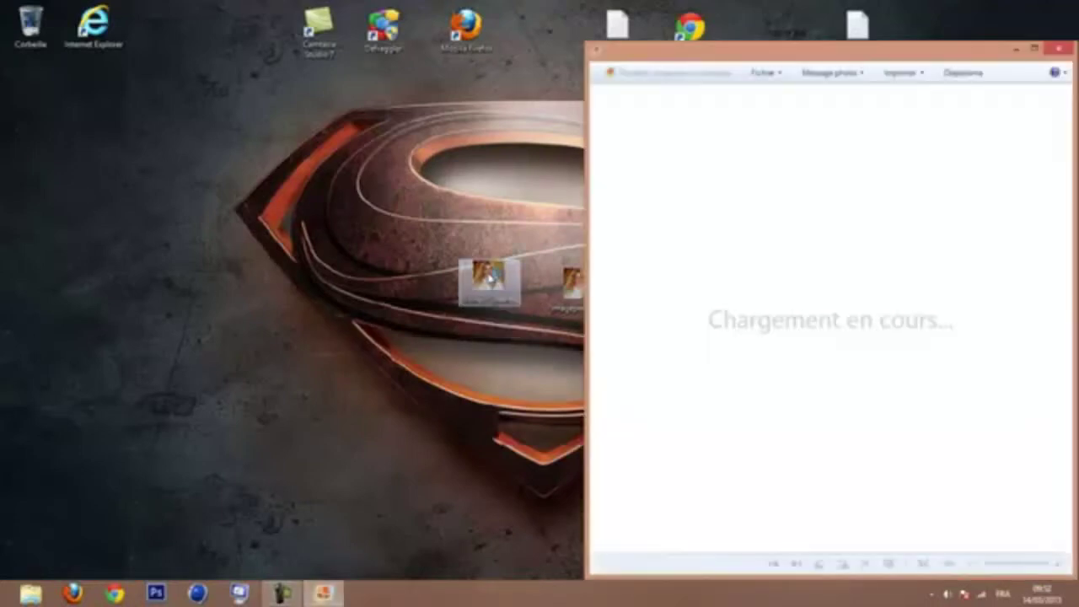
{"action": "left_click_drag", "start_coordinate": [996, 52], "coordinate": [840, 58]}
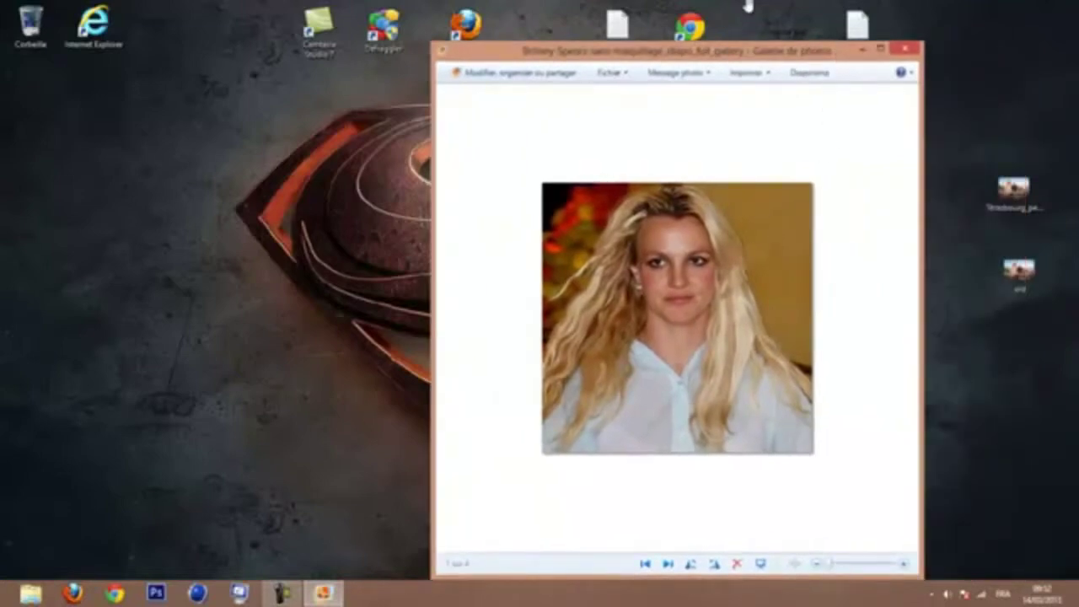
{"action": "mouse_move", "coordinate": [751, 53]}
{"action": "left_mouse_down"}
{"action": "mouse_move", "coordinate": [689, 448]}
{"action": "mouse_move", "coordinate": [691, 205]}
{"action": "mouse_move", "coordinate": [562, 116]}
{"action": "mouse_move", "coordinate": [368, 145]}
{"action": "mouse_move", "coordinate": [369, 89]}
{"action": "left_mouse_up"}
{"action": "double_click", "coordinate": [579, 287]}
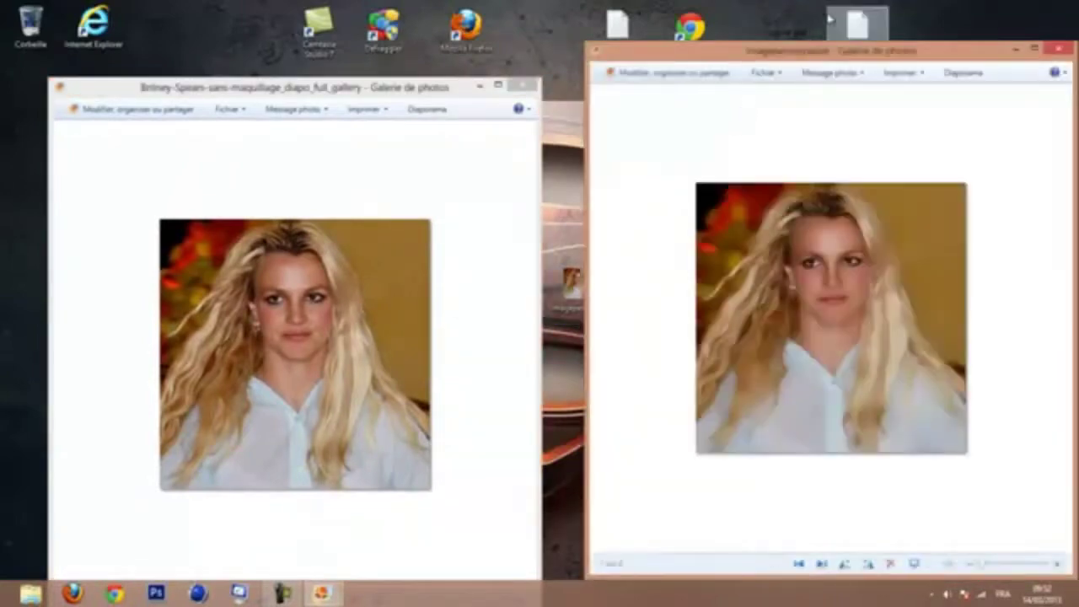
{"action": "mouse_move", "coordinate": [722, 64]}
{"action": "left_mouse_down"}
{"action": "mouse_move", "coordinate": [596, 84]}
{"action": "mouse_move", "coordinate": [607, 81]}
{"action": "left_mouse_up"}
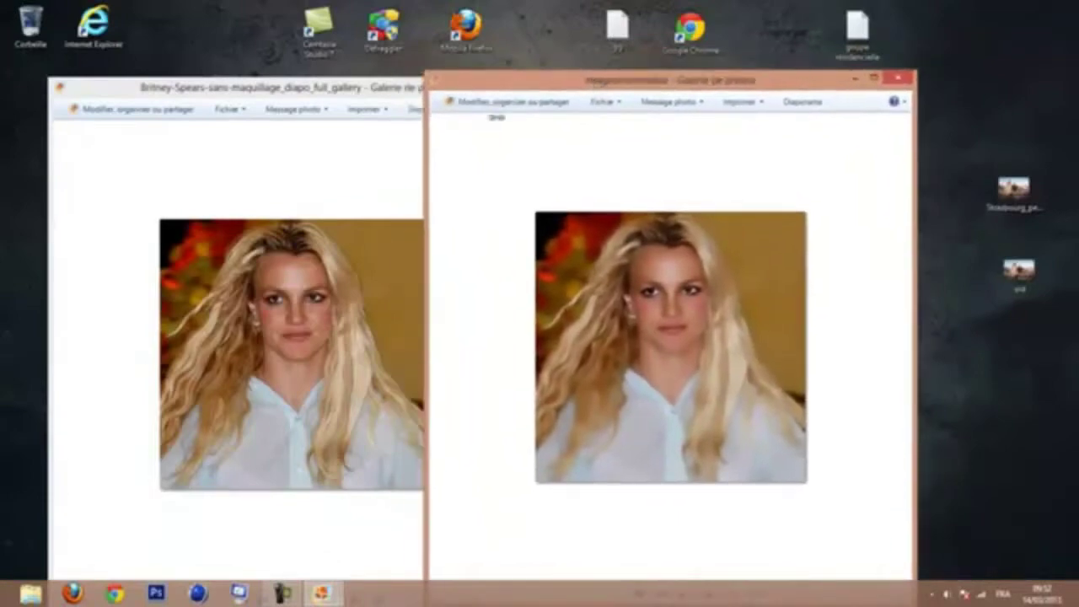
Step: Switch between the two portrait windows to compare them, then close both
{"action": "left_click", "coordinate": [400, 395]}
{"action": "left_click", "coordinate": [675, 337]}
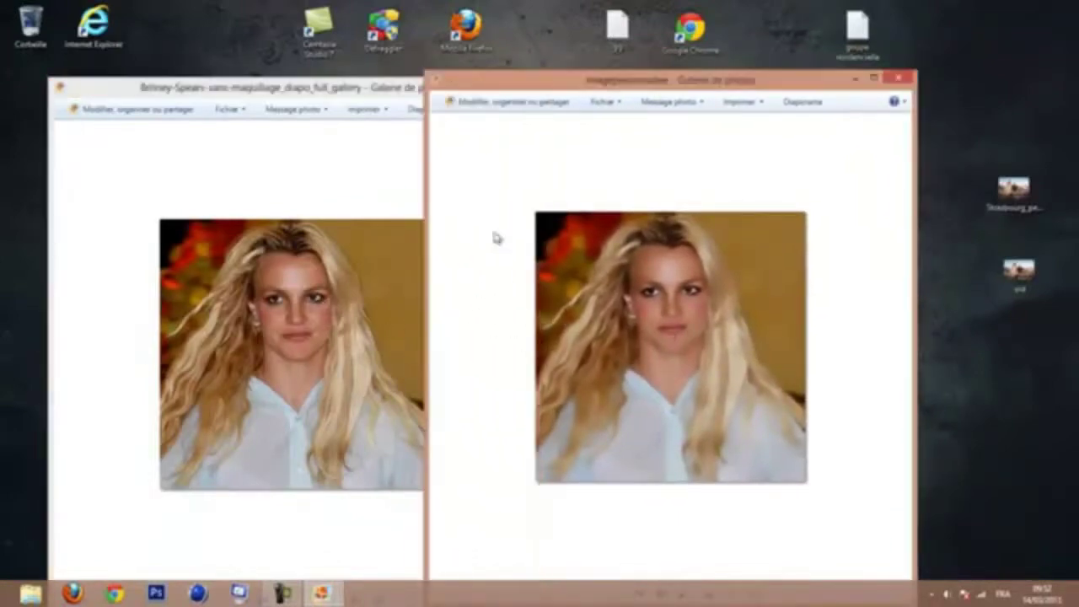
{"action": "left_click", "coordinate": [426, 101]}
{"action": "left_click", "coordinate": [523, 87]}
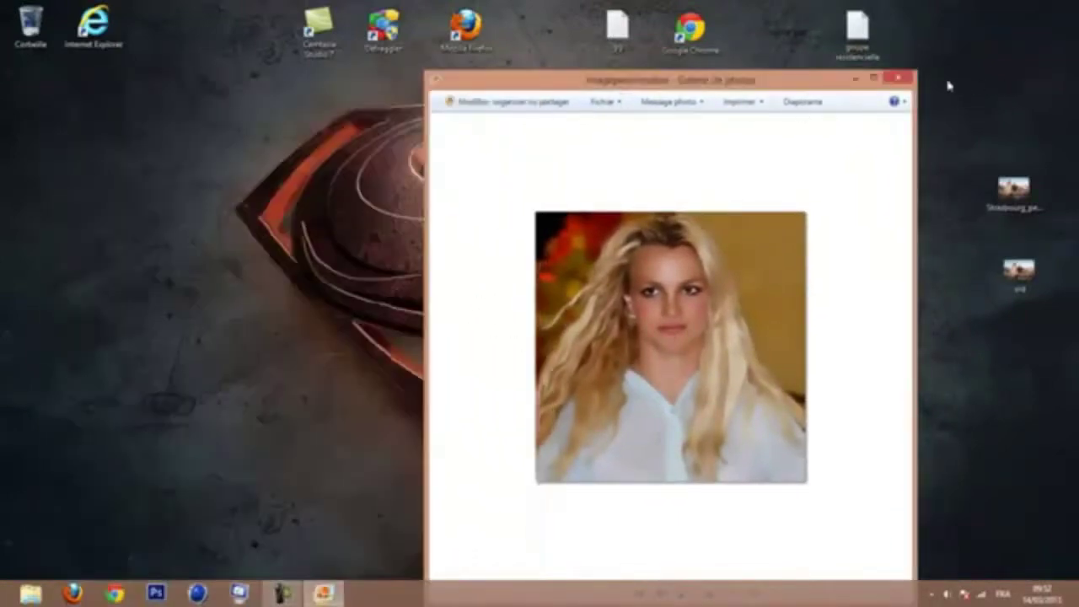
{"action": "left_click", "coordinate": [905, 77]}
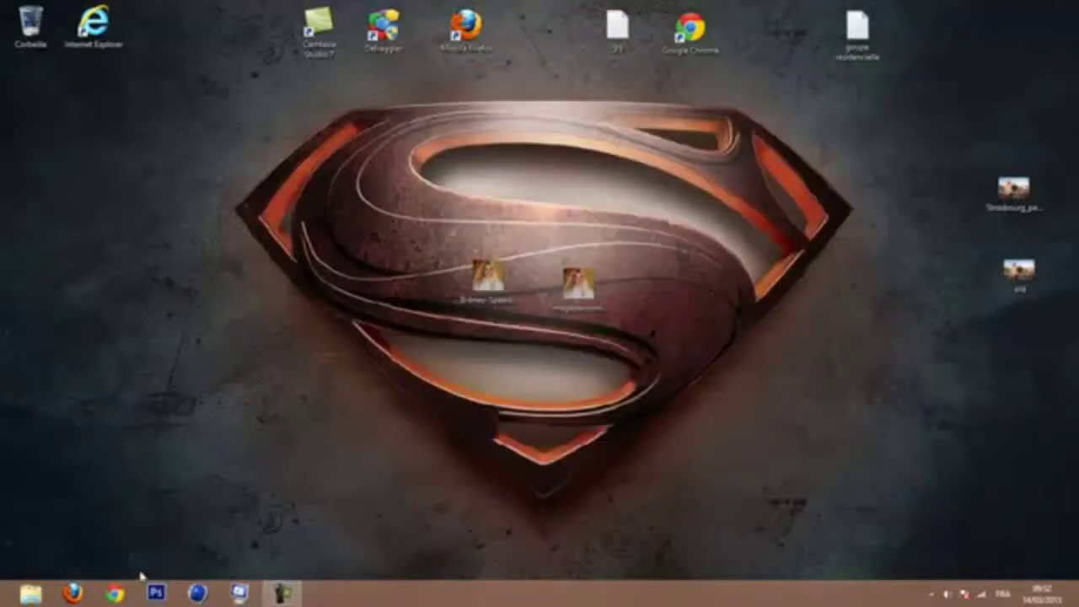
Step: Launch Photoshop and open the original portrait JPEG from the Bureau via Fichier > Ouvrir
{"action": "left_click", "coordinate": [169, 594]}
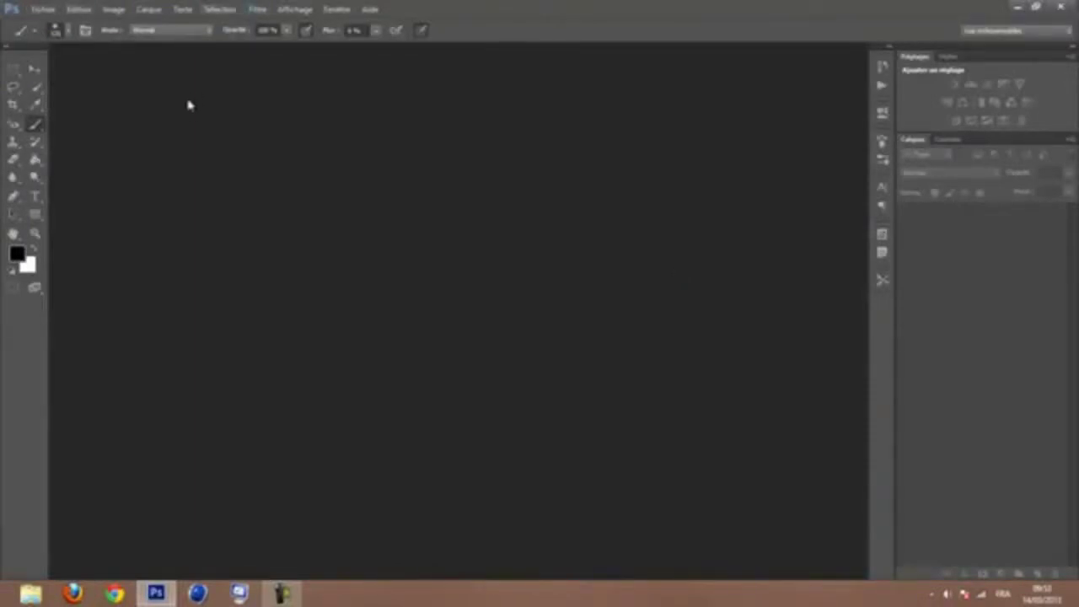
{"action": "left_click", "coordinate": [43, 9]}
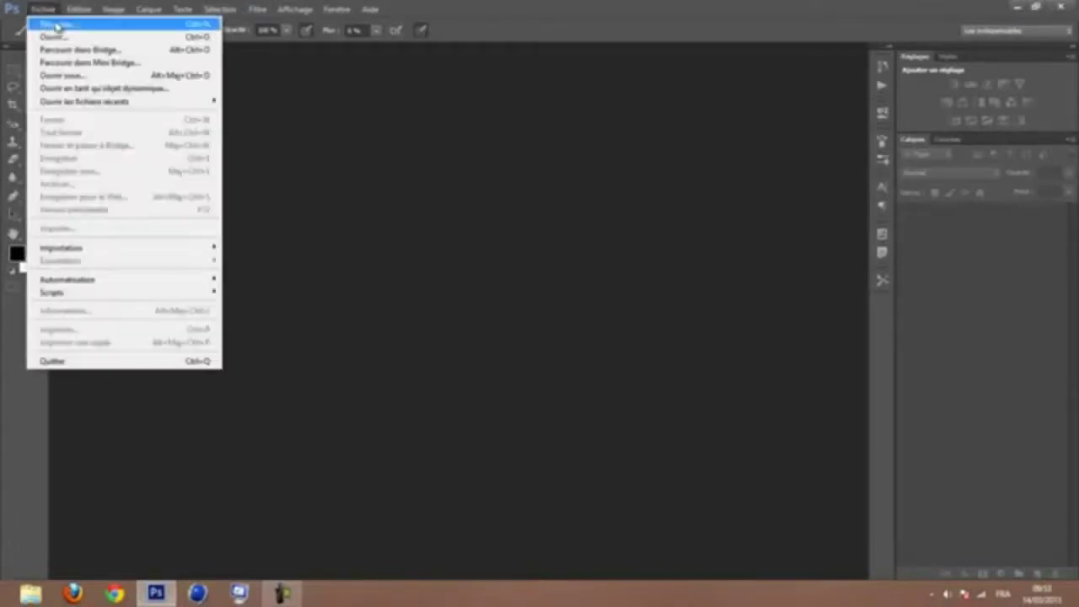
{"action": "left_click", "coordinate": [61, 39]}
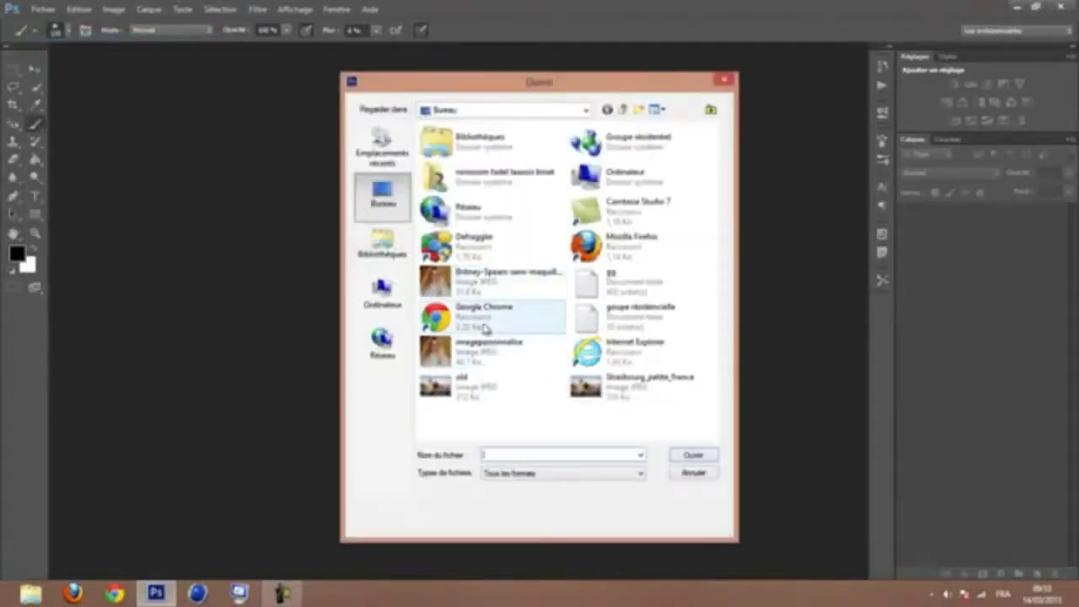
{"action": "left_click", "coordinate": [495, 298]}
{"action": "left_click", "coordinate": [685, 459]}
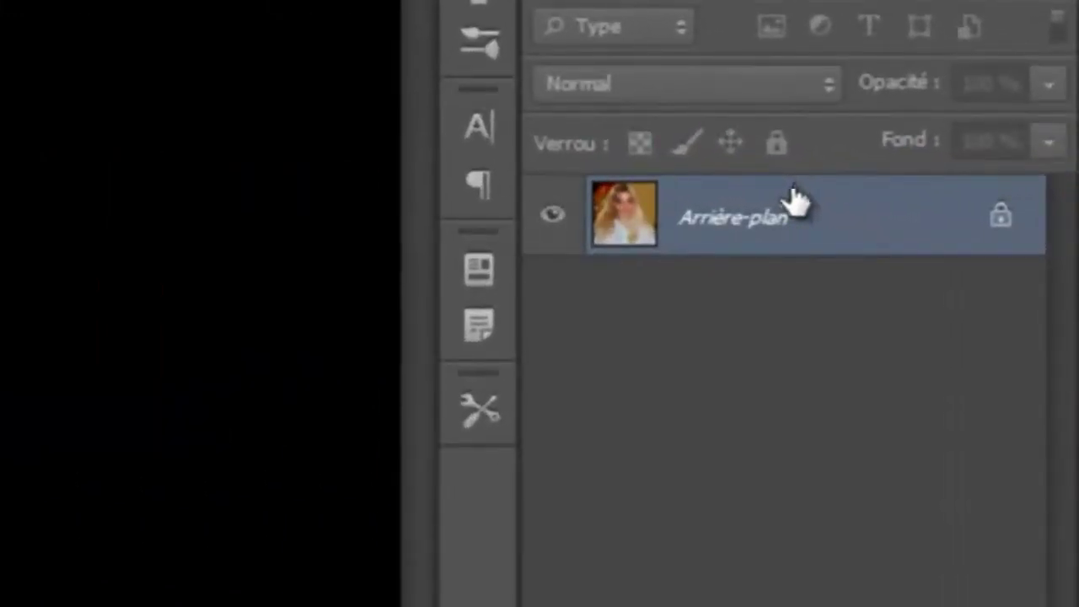
Step: Drag Arrière-plan onto the New Layer button to create the Arrière-plan copie layer
{"action": "mouse_move", "coordinate": [784, 212]}
{"action": "left_mouse_down"}
{"action": "mouse_move", "coordinate": [795, 226]}
{"action": "mouse_move", "coordinate": [788, 255]}
{"action": "left_mouse_up"}
{"action": "mouse_move", "coordinate": [790, 216]}
{"action": "left_mouse_down"}
{"action": "mouse_move", "coordinate": [974, 532]}
{"action": "mouse_move", "coordinate": [1025, 565]}
{"action": "left_mouse_up"}
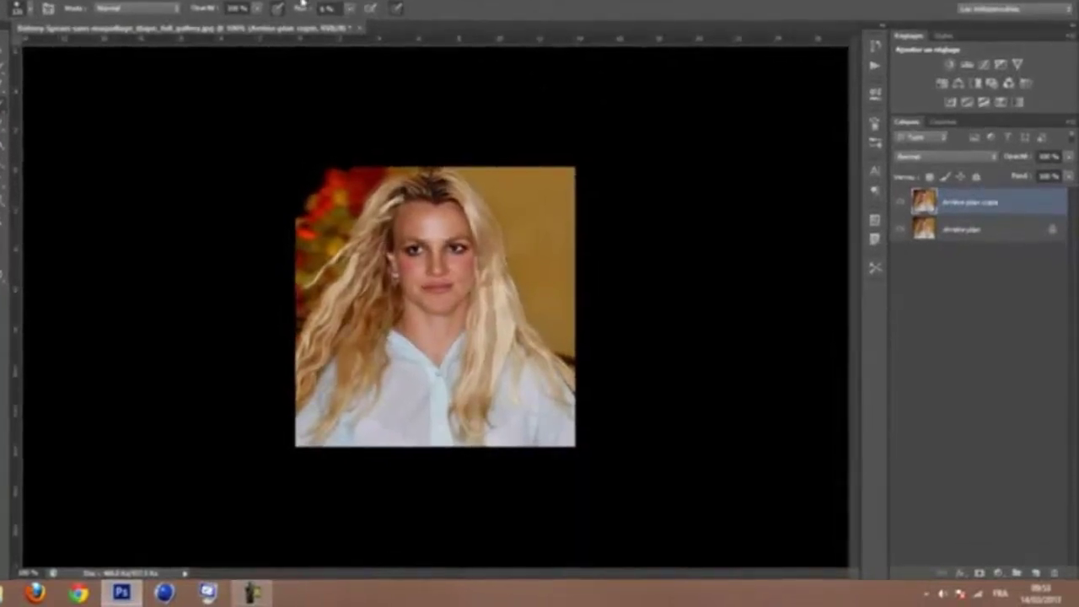
Step: Apply Flou optimisé with Rayon 3,0 and Seuil 25,0 to the Arrière-plan copie layer
{"action": "left_click", "coordinate": [257, 8]}
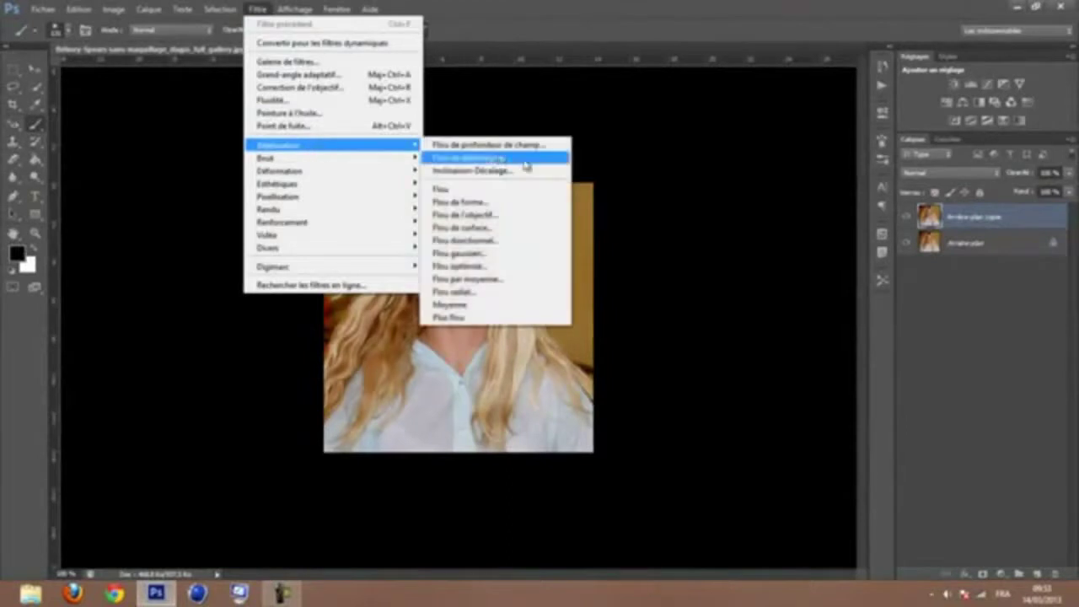
{"action": "mouse_move", "coordinate": [278, 146]}
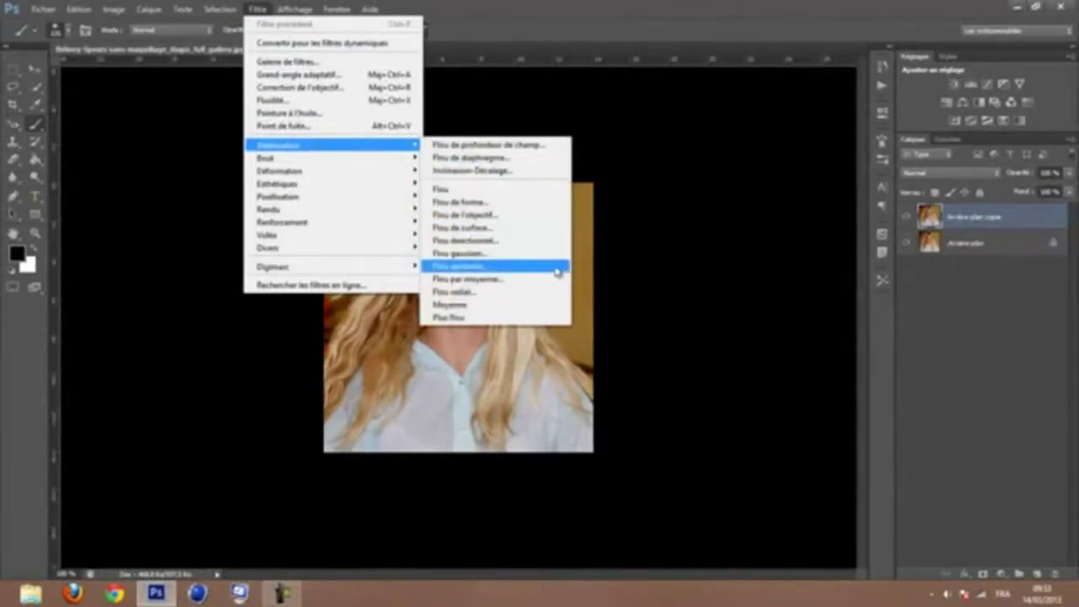
{"action": "left_click", "coordinate": [557, 270]}
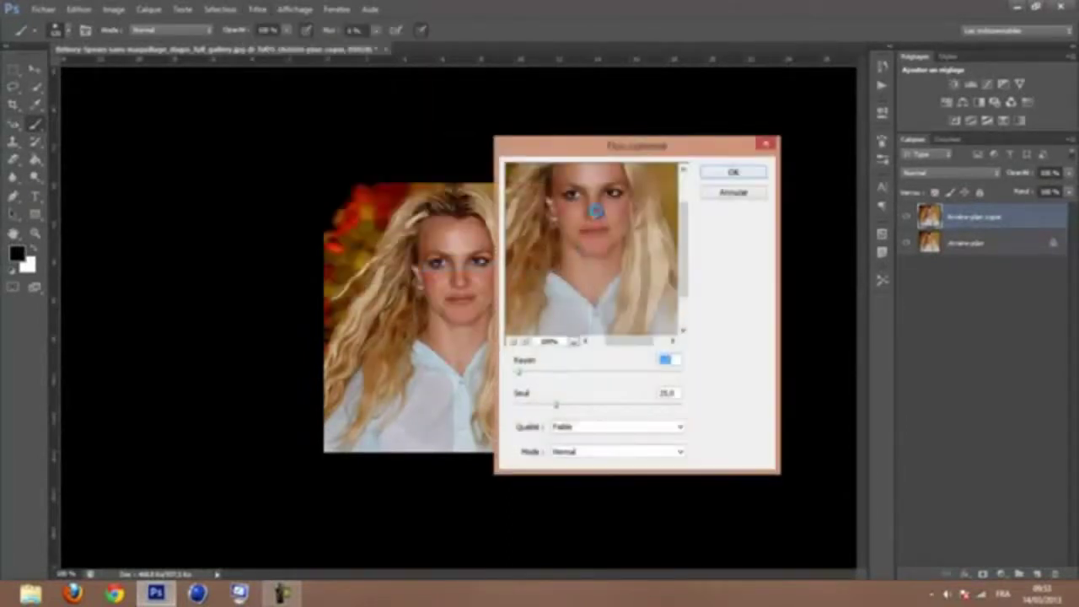
{"action": "left_click_drag", "start_coordinate": [595, 212], "coordinate": [596, 252]}
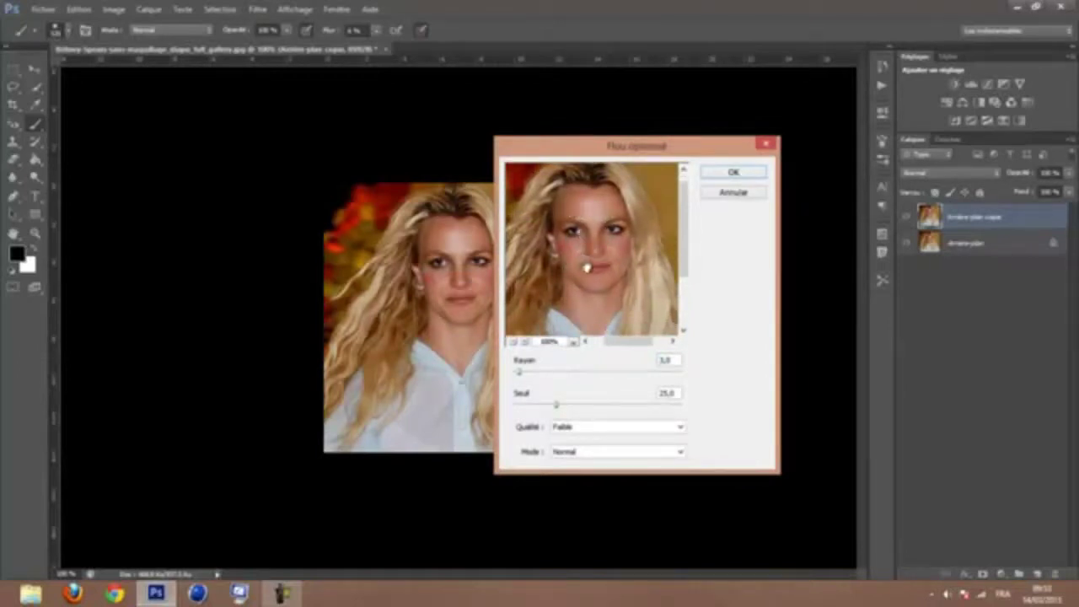
{"action": "left_click", "coordinate": [732, 172]}
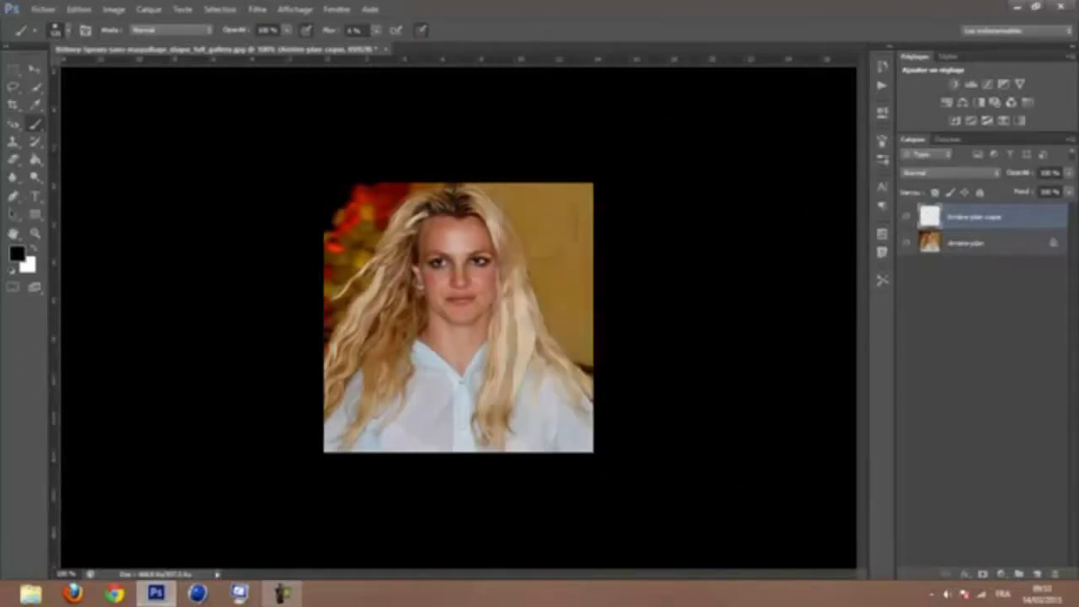
{"action": "left_click", "coordinate": [249, 8]}
{"action": "mouse_move", "coordinate": [287, 145]}
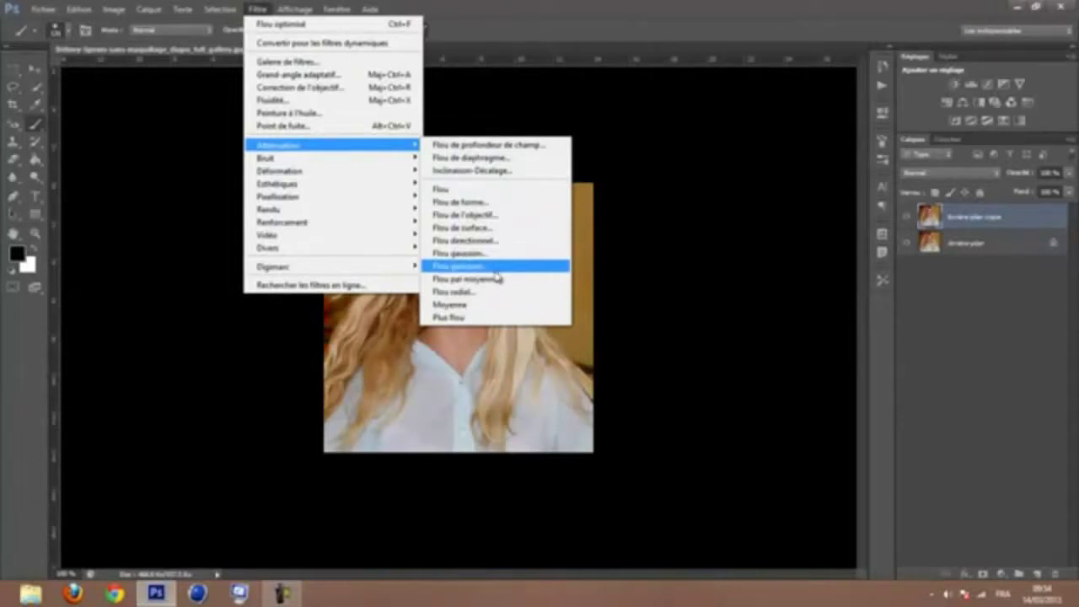
Step: Apply a second Flou optimisé and then a Flou gaussien to the copy layer
{"action": "left_click", "coordinate": [494, 266]}
{"action": "left_click", "coordinate": [733, 173]}
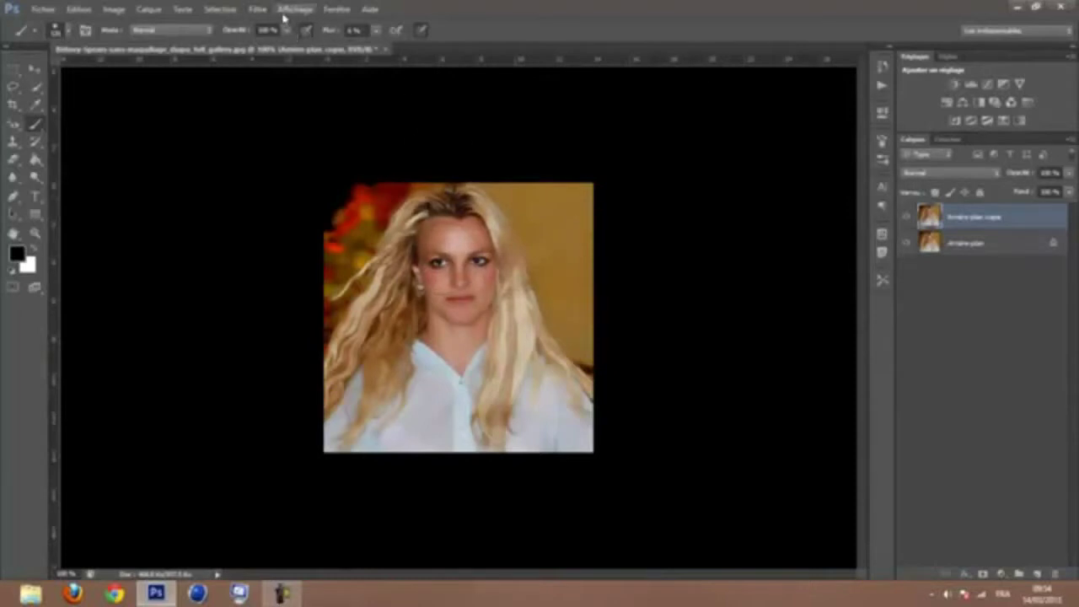
{"action": "left_click", "coordinate": [257, 9]}
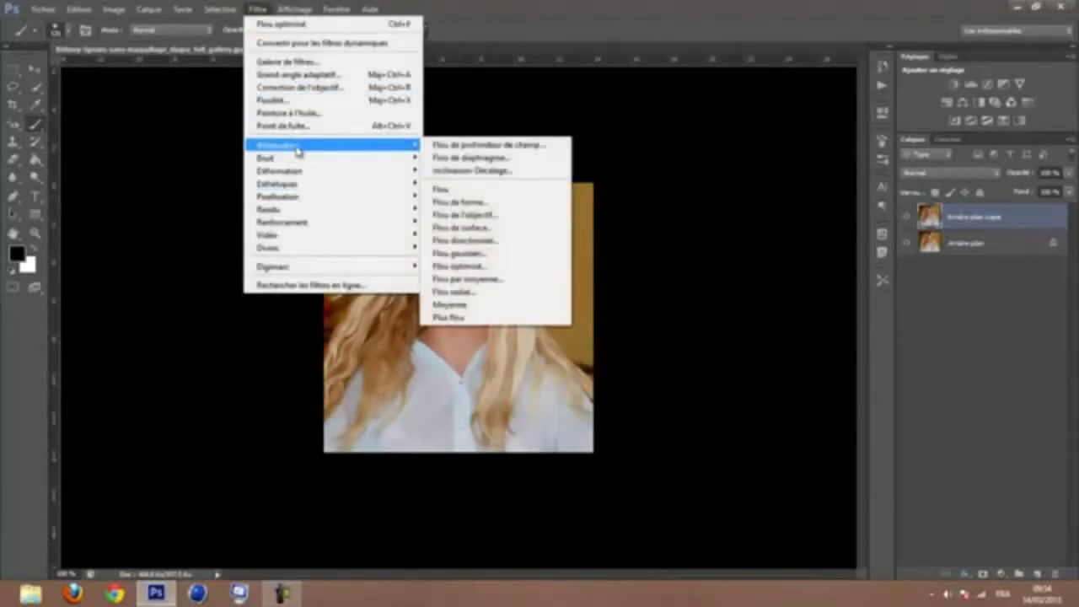
{"action": "mouse_move", "coordinate": [333, 145]}
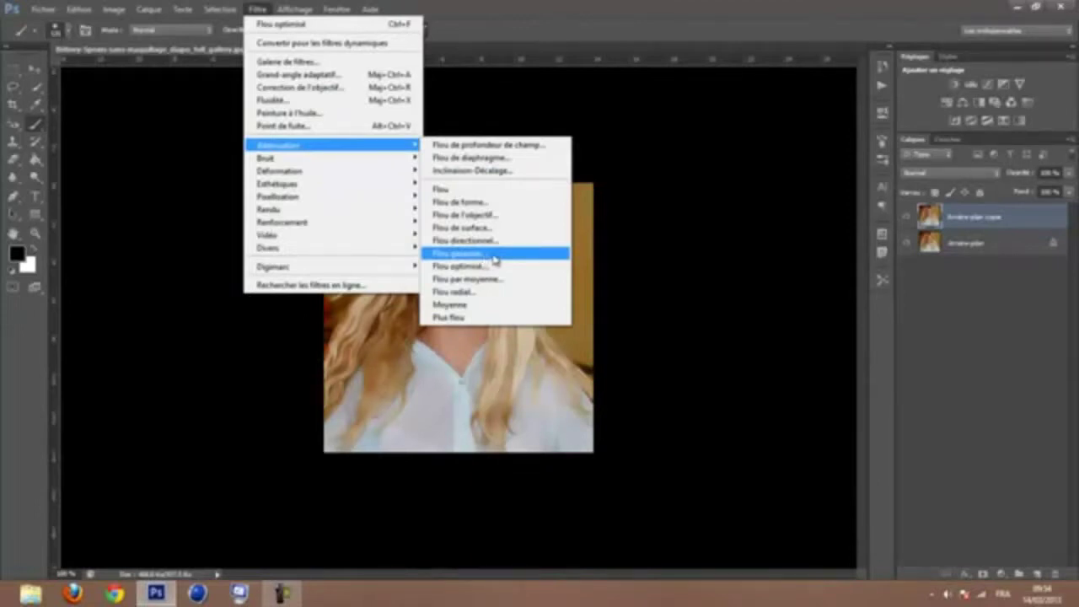
{"action": "left_click", "coordinate": [494, 254]}
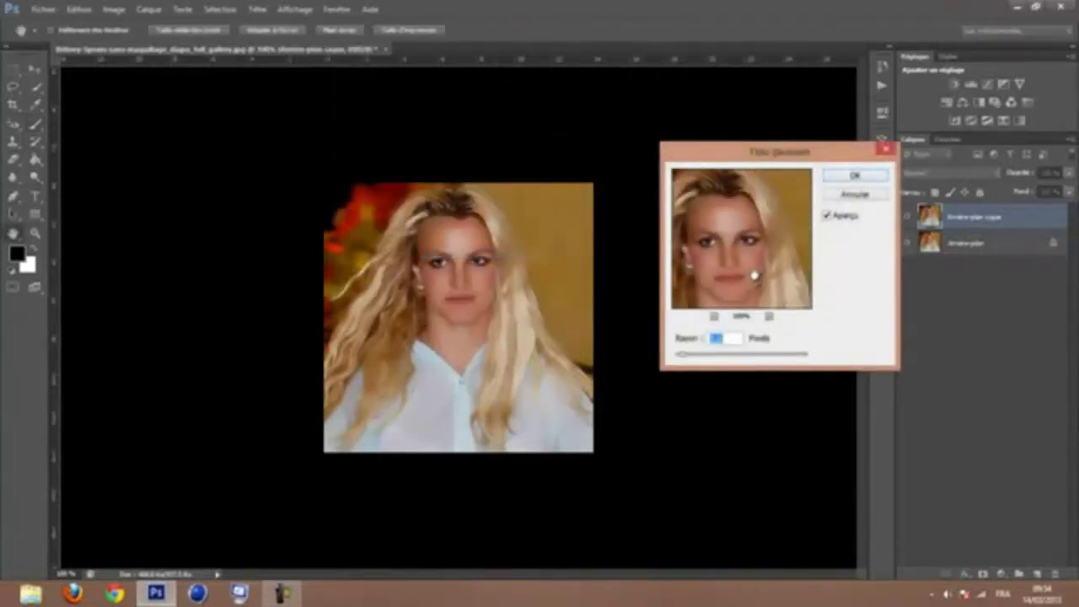
{"action": "left_click", "coordinate": [862, 183]}
{"action": "key", "text": "b"}
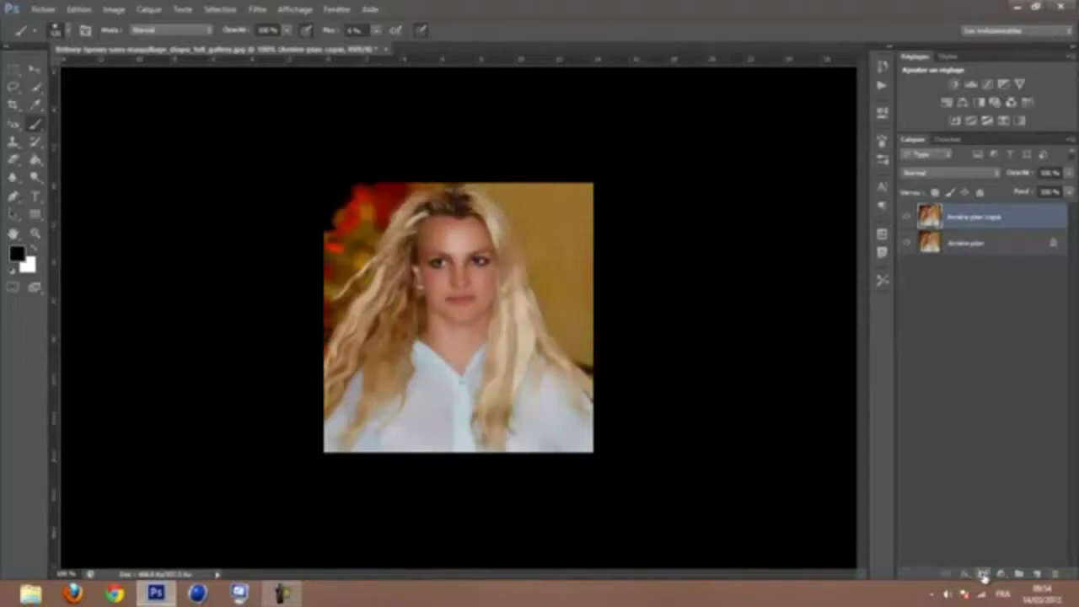
Step: Add a white layer mask to Arrière-plan copie and hide the Arrière-plan layer
{"action": "left_click", "coordinate": [983, 574]}
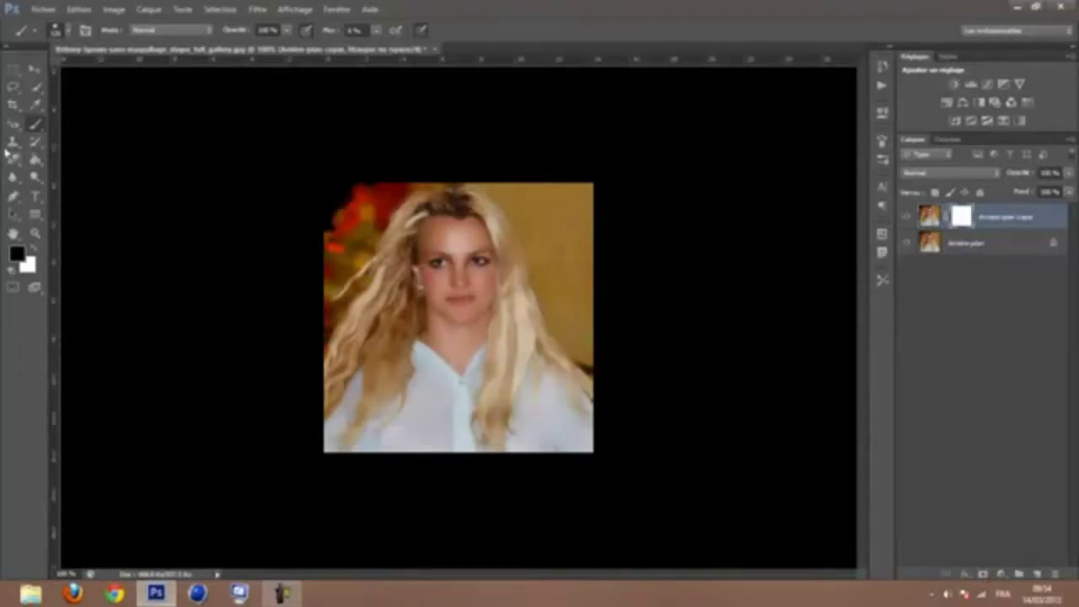
{"action": "left_click", "coordinate": [908, 245]}
{"action": "left_click", "coordinate": [36, 233]}
Step: Zoom in on the face and set up a smaller black brush at 100% opacity
{"action": "left_click", "coordinate": [437, 257]}
{"action": "left_click", "coordinate": [438, 257]}
{"action": "left_click", "coordinate": [437, 257]}
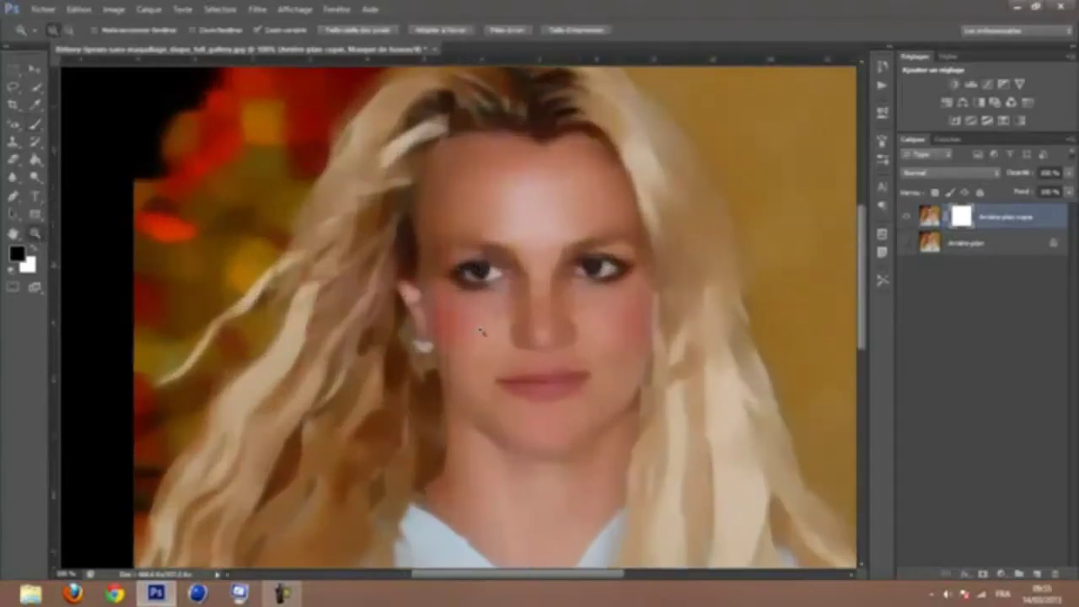
{"action": "left_click", "coordinate": [438, 257]}
{"action": "left_click", "coordinate": [35, 124]}
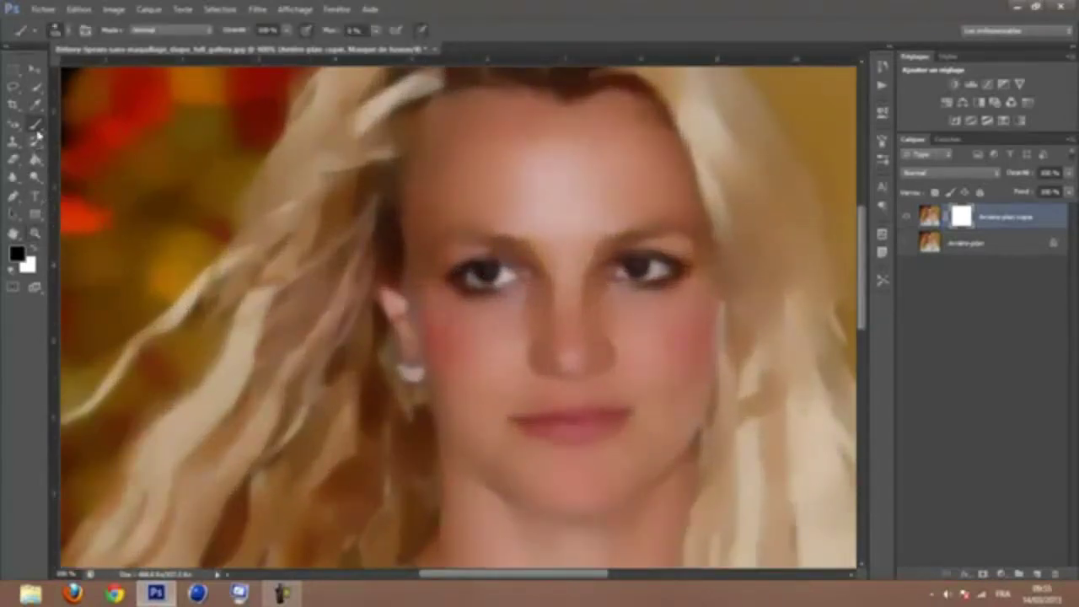
{"action": "right_click", "coordinate": [650, 317]}
{"action": "left_click_drag", "start_coordinate": [687, 349], "coordinate": [670, 351]}
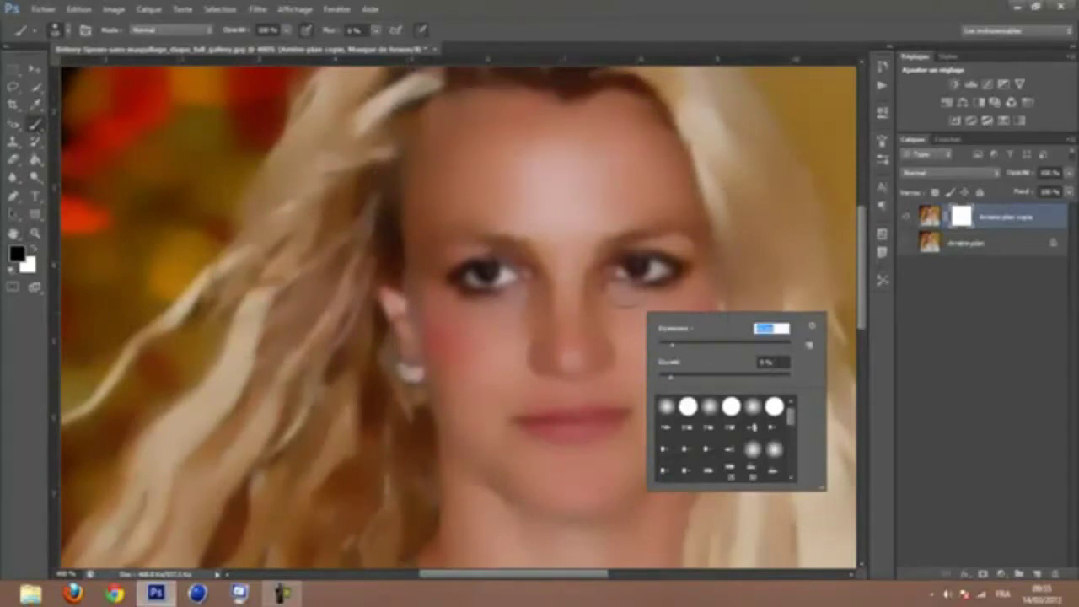
{"action": "left_click", "coordinate": [289, 30]}
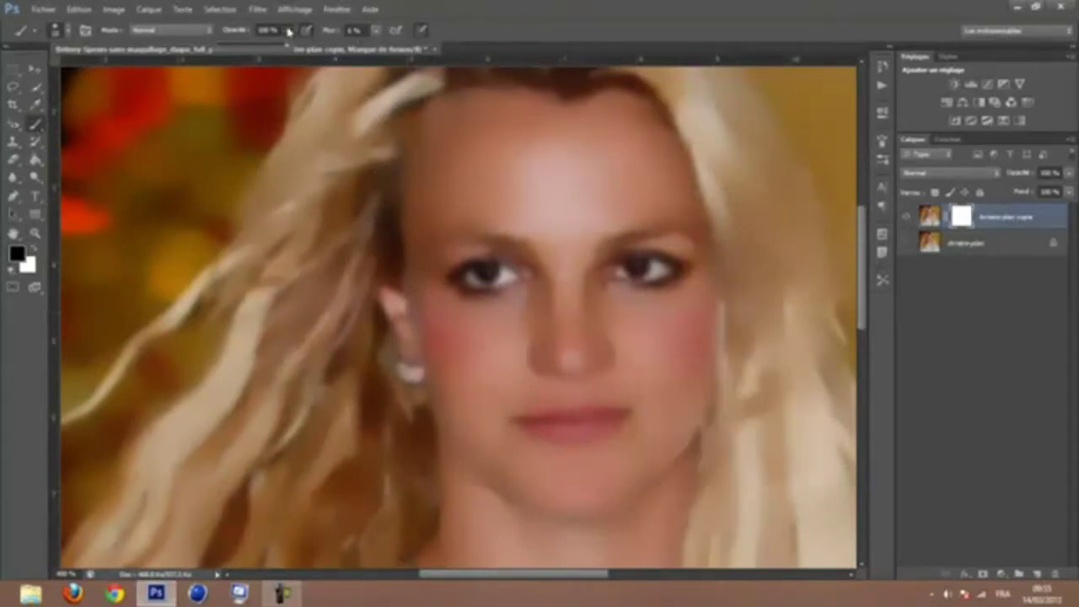
{"action": "left_click", "coordinate": [267, 30]}
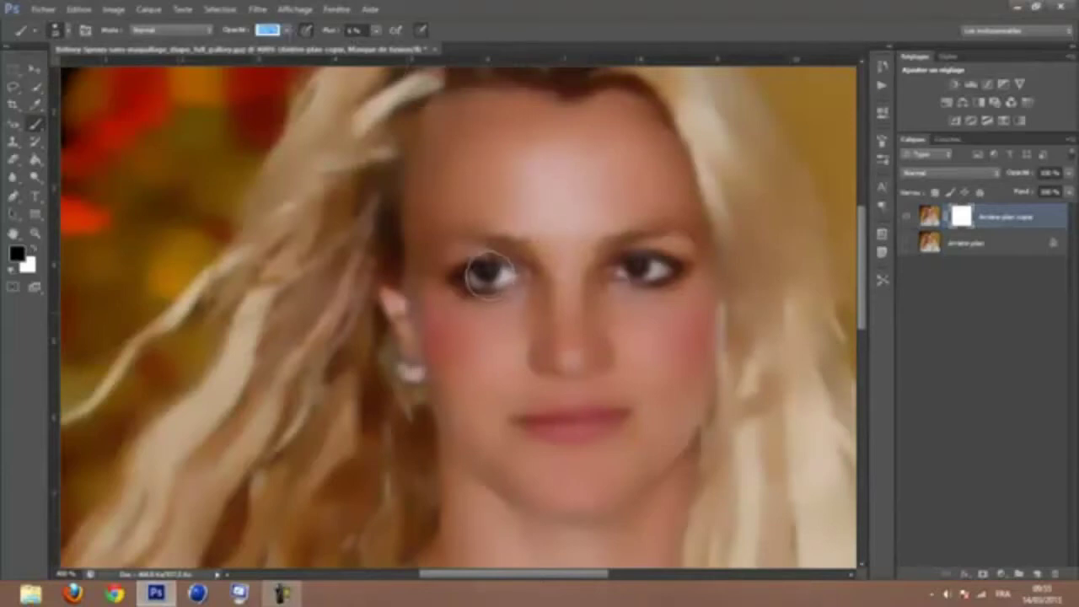
Step: Paint the layer mask over the left eye, raising brush flow to 100%
{"action": "left_click_drag", "start_coordinate": [486, 273], "coordinate": [492, 274]}
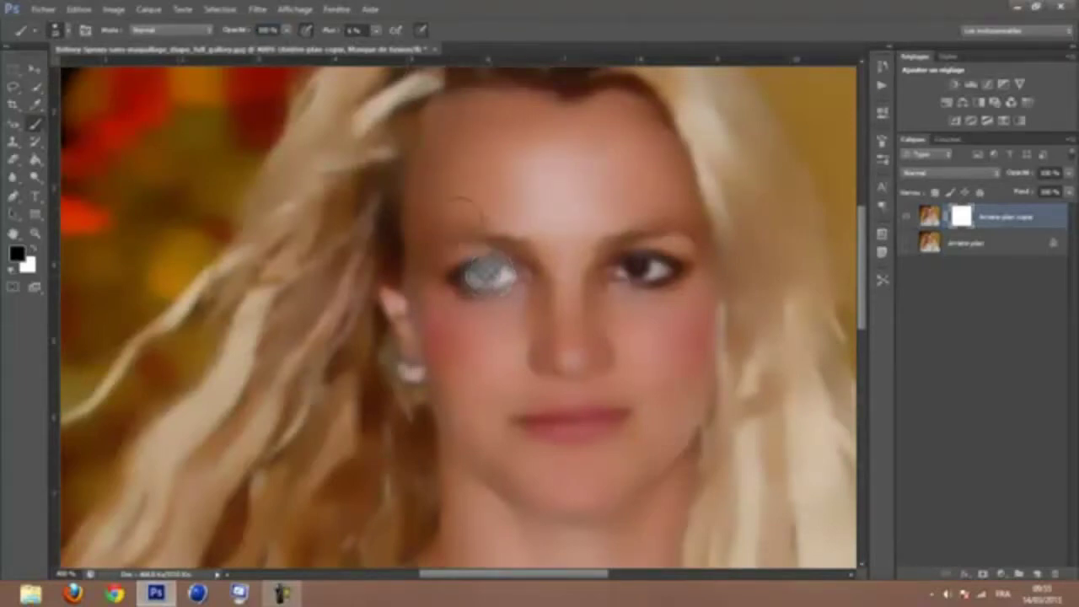
{"action": "left_click", "coordinate": [378, 32]}
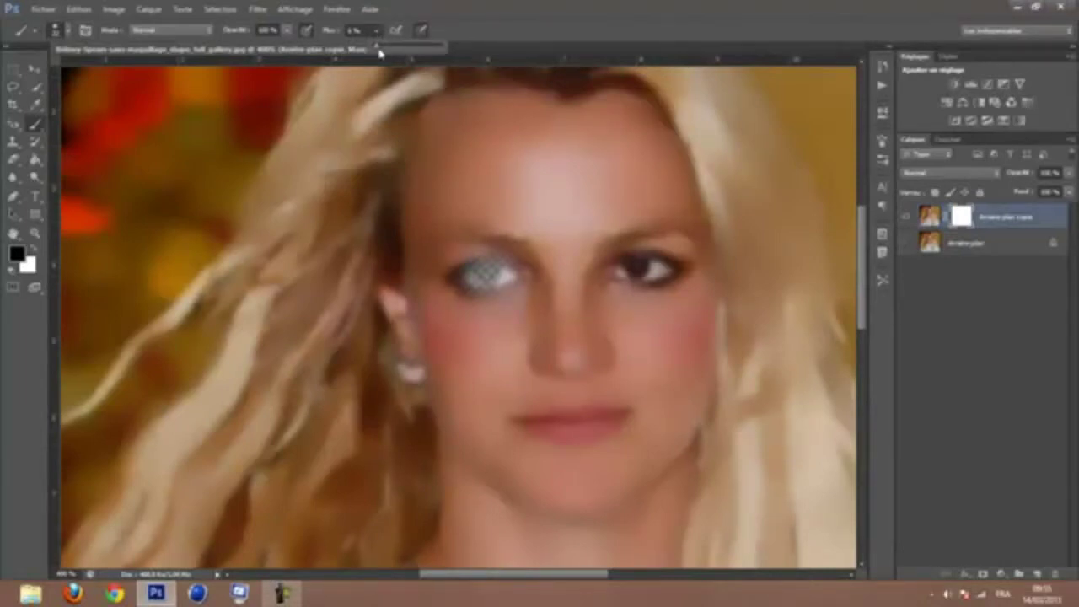
{"action": "left_click_drag", "start_coordinate": [379, 53], "coordinate": [470, 53]}
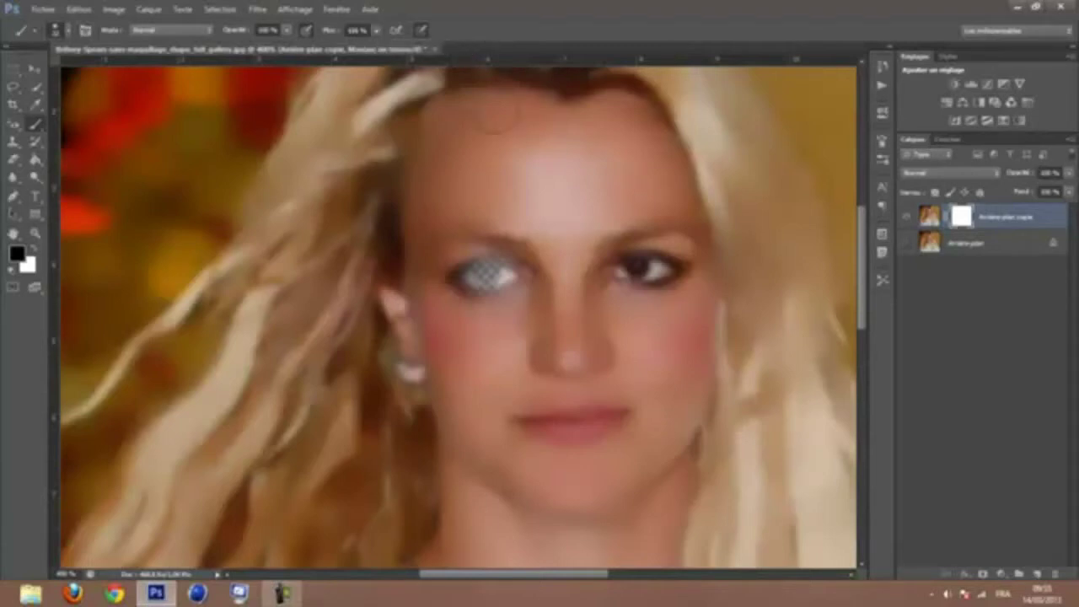
{"action": "mouse_move", "coordinate": [487, 272]}
{"action": "left_mouse_down"}
{"action": "mouse_move", "coordinate": [489, 284]}
{"action": "mouse_move", "coordinate": [509, 249]}
{"action": "mouse_move", "coordinate": [494, 248]}
{"action": "left_mouse_up"}
Step: Shrink the brush slightly and mask out the right eye up toward the brow
{"action": "right_click", "coordinate": [600, 285]}
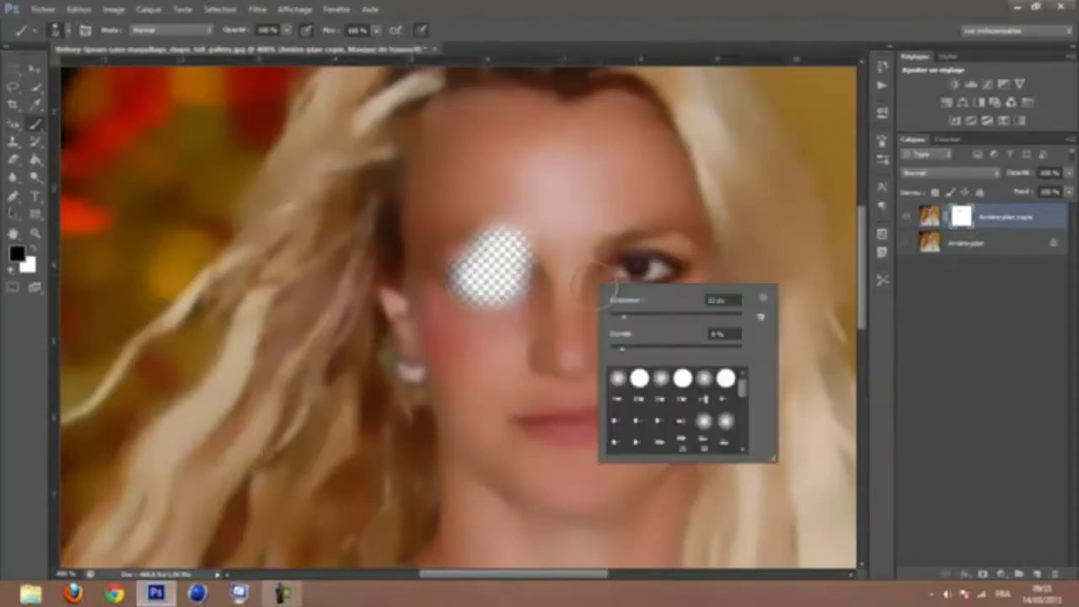
{"action": "left_click_drag", "start_coordinate": [629, 321], "coordinate": [622, 322]}
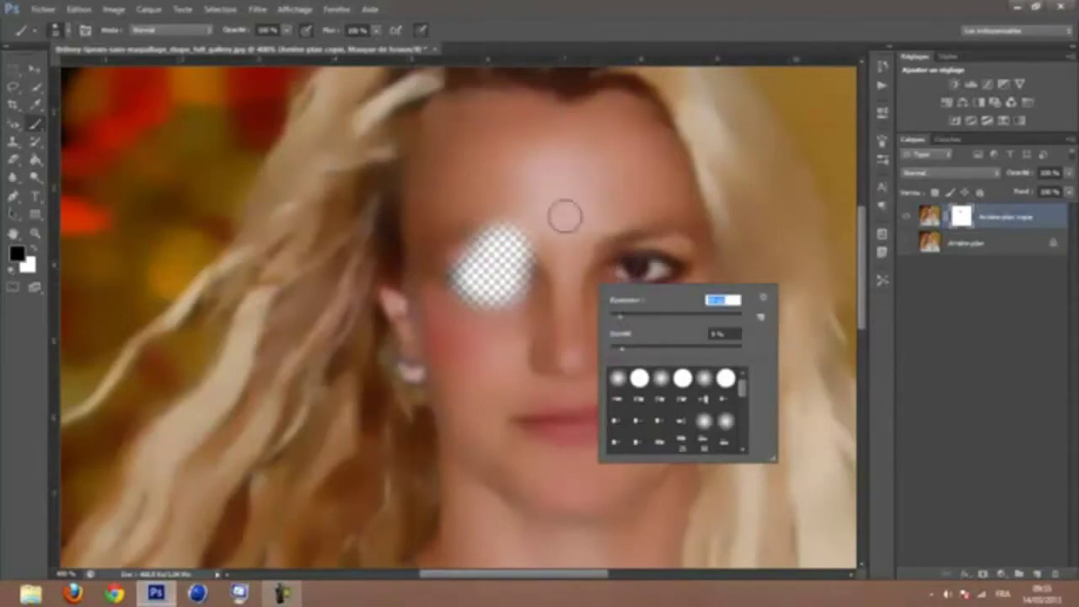
{"action": "left_click", "coordinate": [657, 271]}
{"action": "mouse_move", "coordinate": [656, 272]}
{"action": "left_mouse_down"}
{"action": "mouse_move", "coordinate": [613, 246]}
{"action": "mouse_move", "coordinate": [666, 224]}
{"action": "mouse_move", "coordinate": [698, 233]}
{"action": "left_mouse_up"}
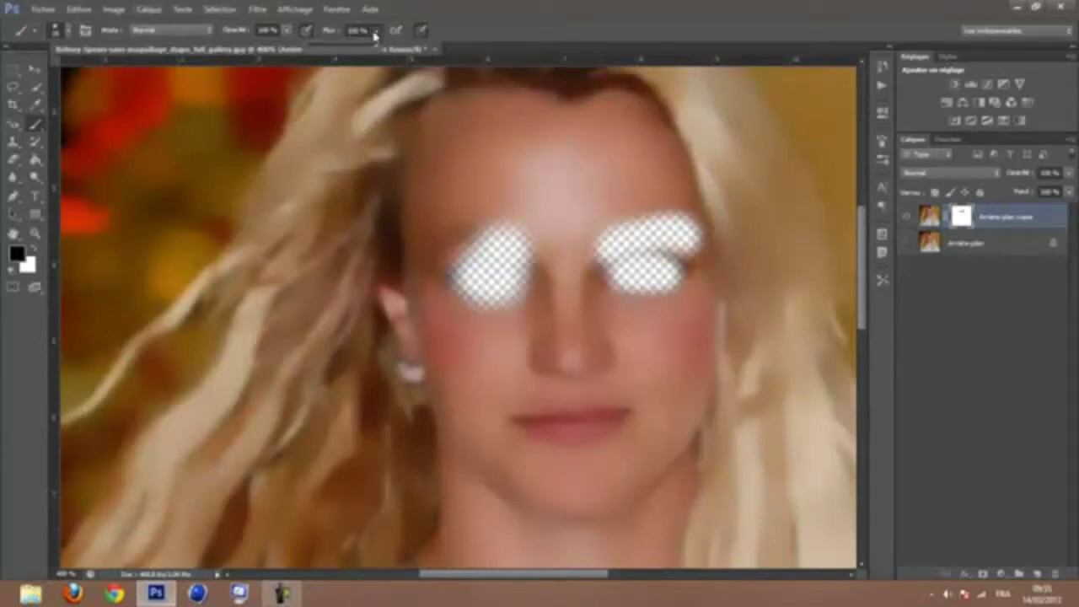
Step: Lower brush flow to about 8% and mask out the lips and nose
{"action": "left_click_drag", "start_coordinate": [375, 33], "coordinate": [314, 50]}
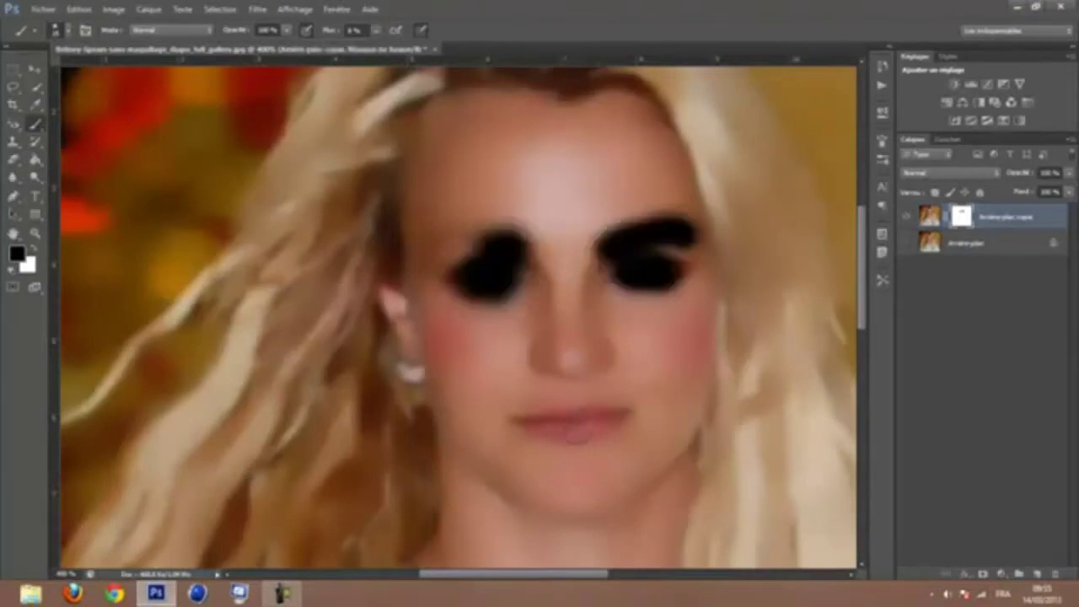
{"action": "mouse_move", "coordinate": [582, 423]}
{"action": "left_mouse_down"}
{"action": "mouse_move", "coordinate": [602, 432]}
{"action": "mouse_move", "coordinate": [524, 426]}
{"action": "left_mouse_up"}
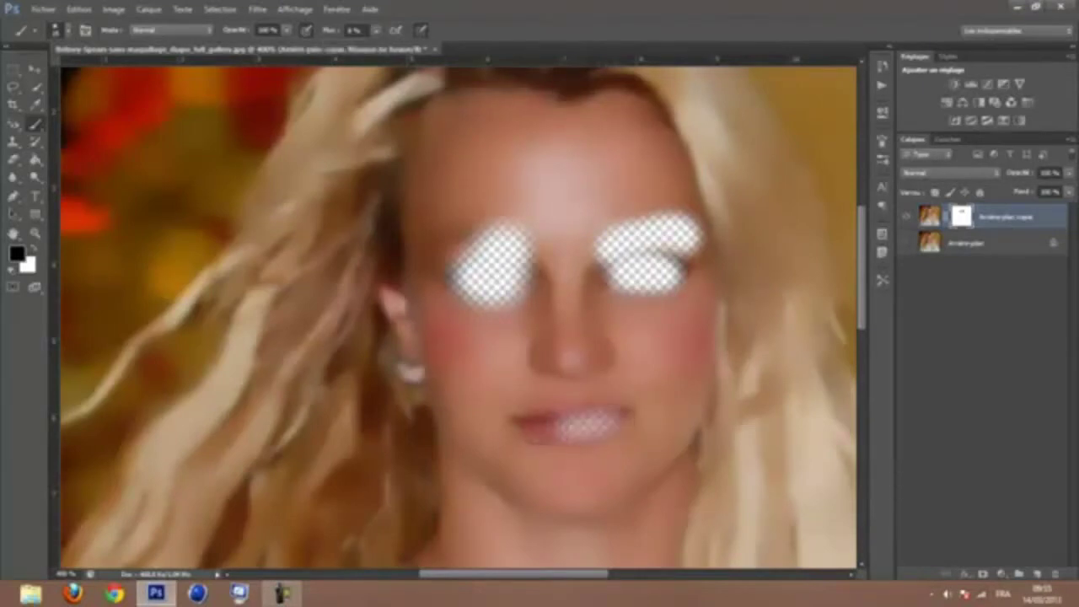
{"action": "left_click_drag", "start_coordinate": [523, 426], "coordinate": [617, 414]}
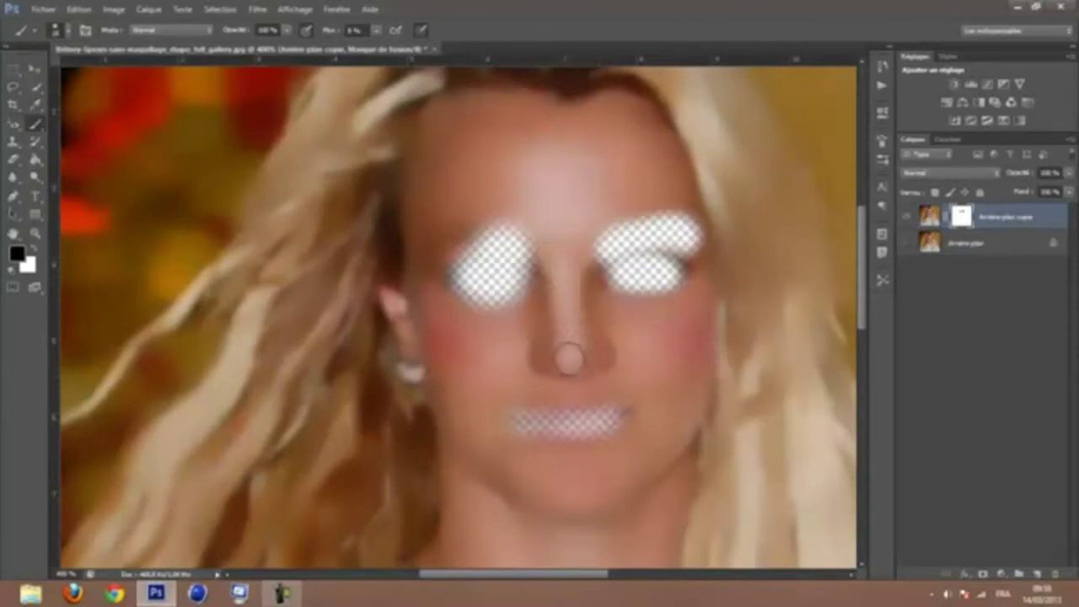
{"action": "mouse_move", "coordinate": [548, 346]}
{"action": "left_mouse_down"}
{"action": "mouse_move", "coordinate": [576, 361]}
{"action": "mouse_move", "coordinate": [563, 283]}
{"action": "mouse_move", "coordinate": [579, 270]}
{"action": "left_mouse_up"}
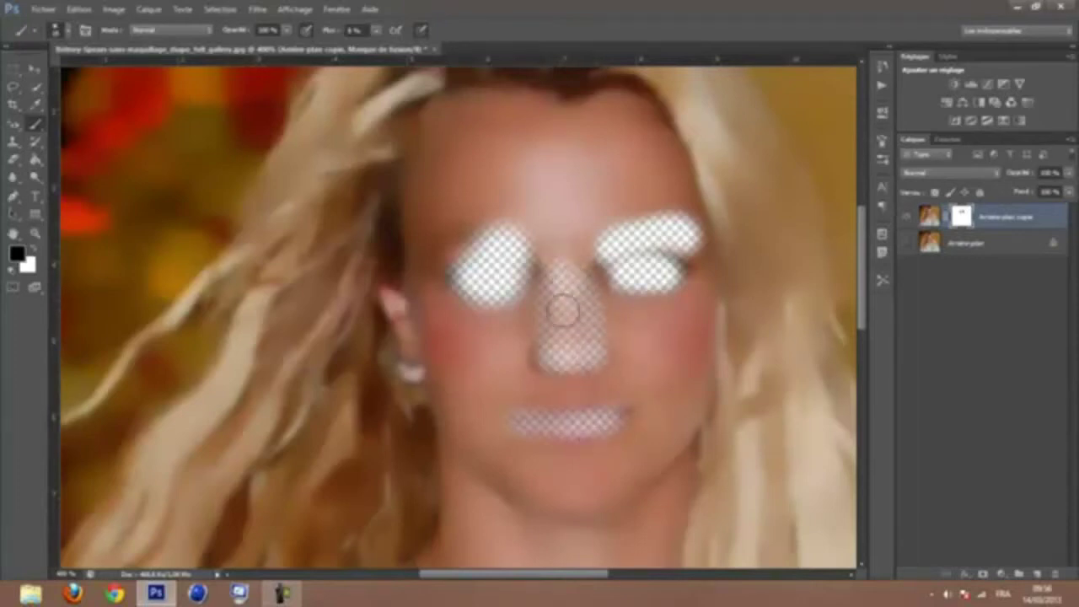
Step: Zoom back out so the whole image fits on screen
{"action": "right_click", "coordinate": [561, 312]}
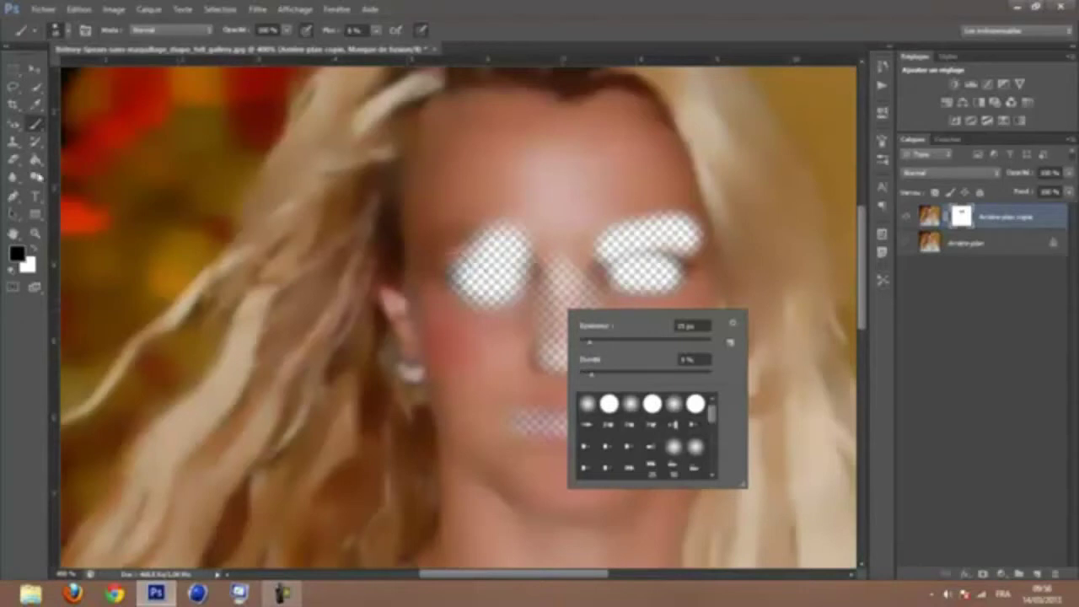
{"action": "left_click", "coordinate": [34, 234]}
{"action": "right_click", "coordinate": [259, 236]}
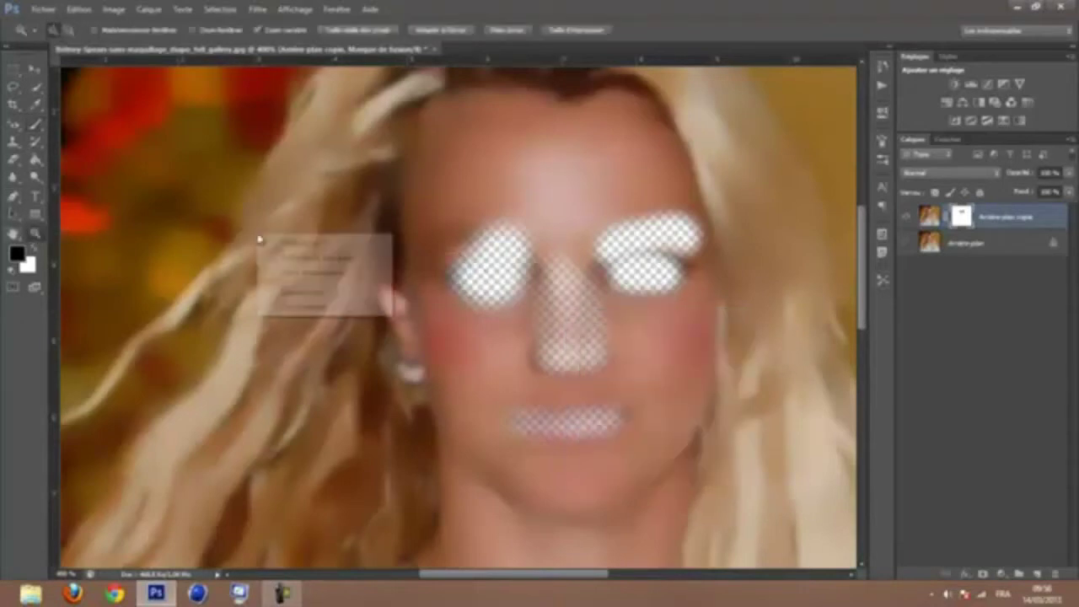
{"action": "left_click", "coordinate": [303, 272]}
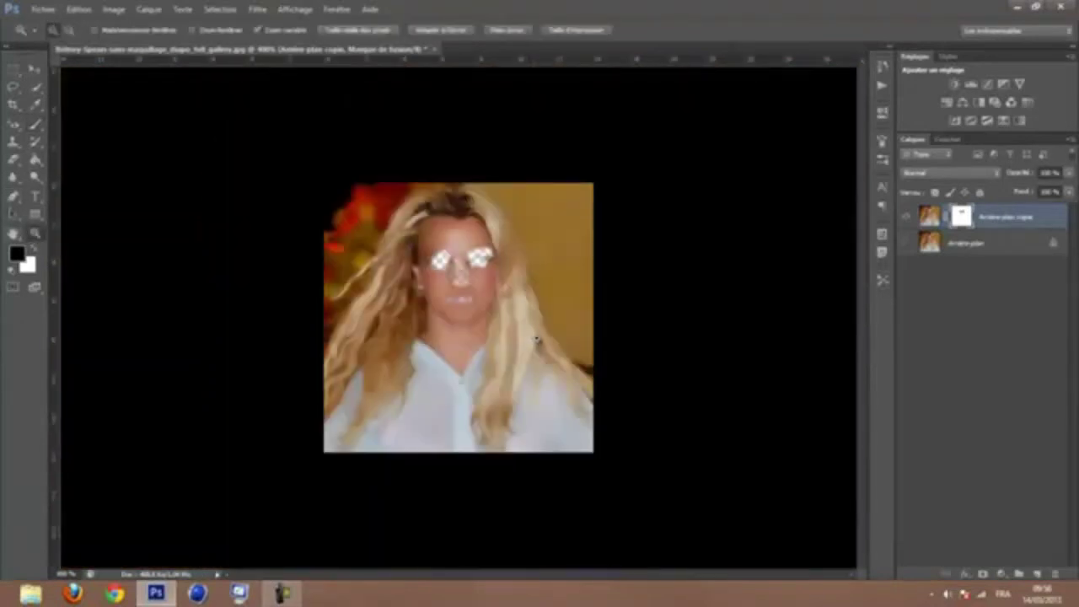
Step: Make the Arrière-plan layer visible again beneath the masked copy
{"action": "left_click", "coordinate": [907, 243]}
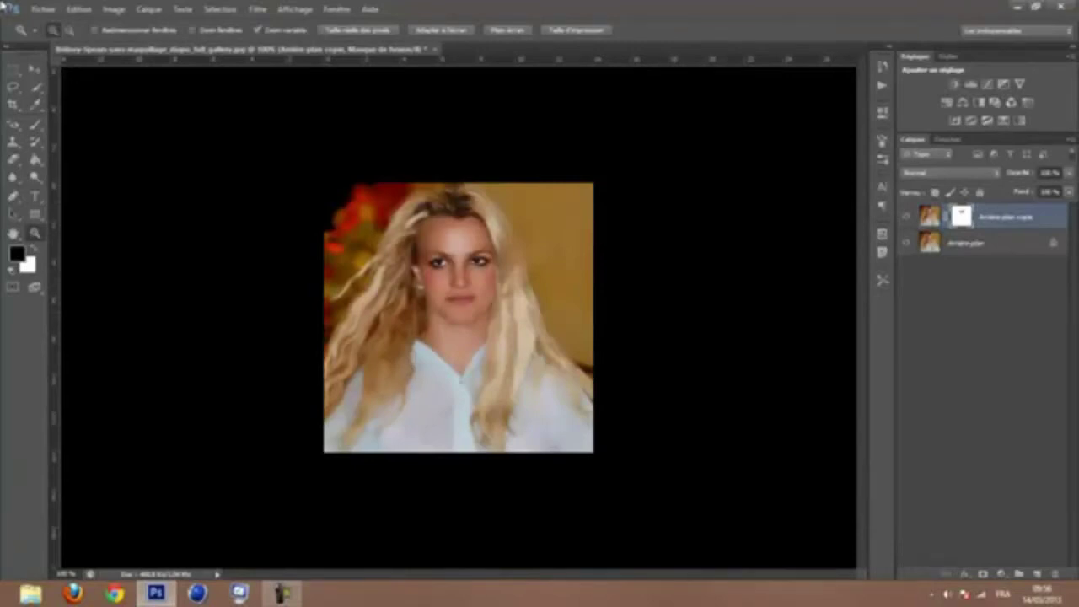
Step: Browse the Edition menu, then quit Photoshop choosing Non to discard changes
{"action": "left_click", "coordinate": [78, 9]}
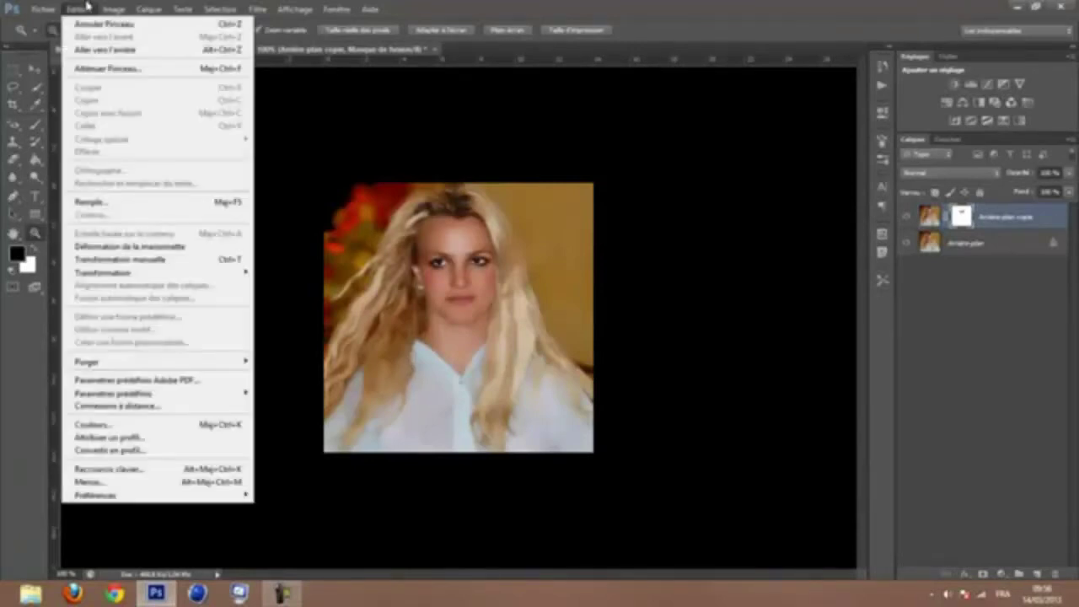
{"action": "left_click", "coordinate": [614, 170]}
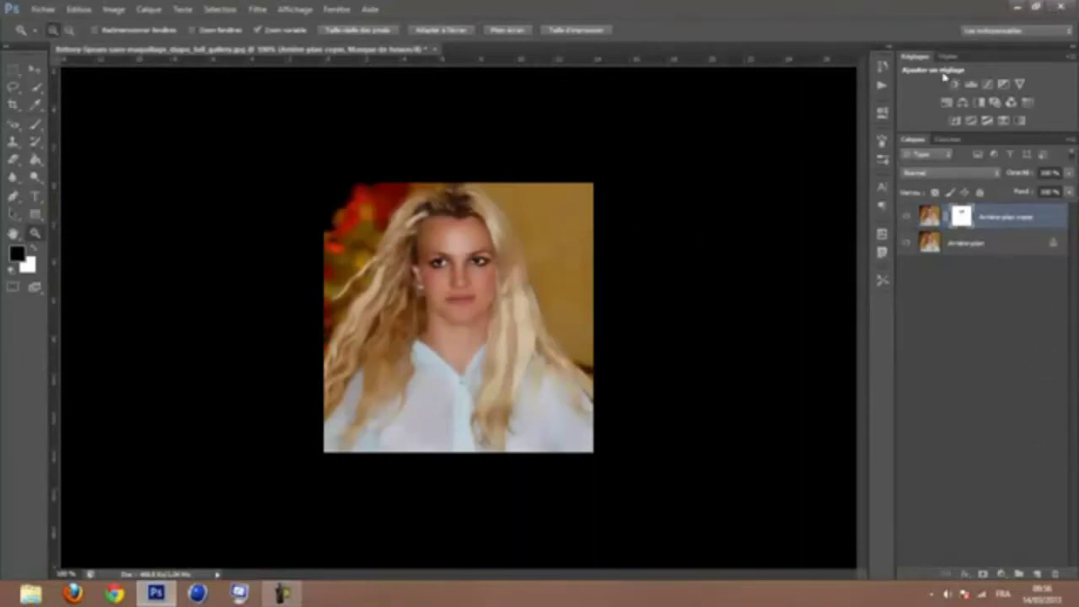
{"action": "left_click", "coordinate": [1060, 6]}
{"action": "left_click", "coordinate": [552, 236]}
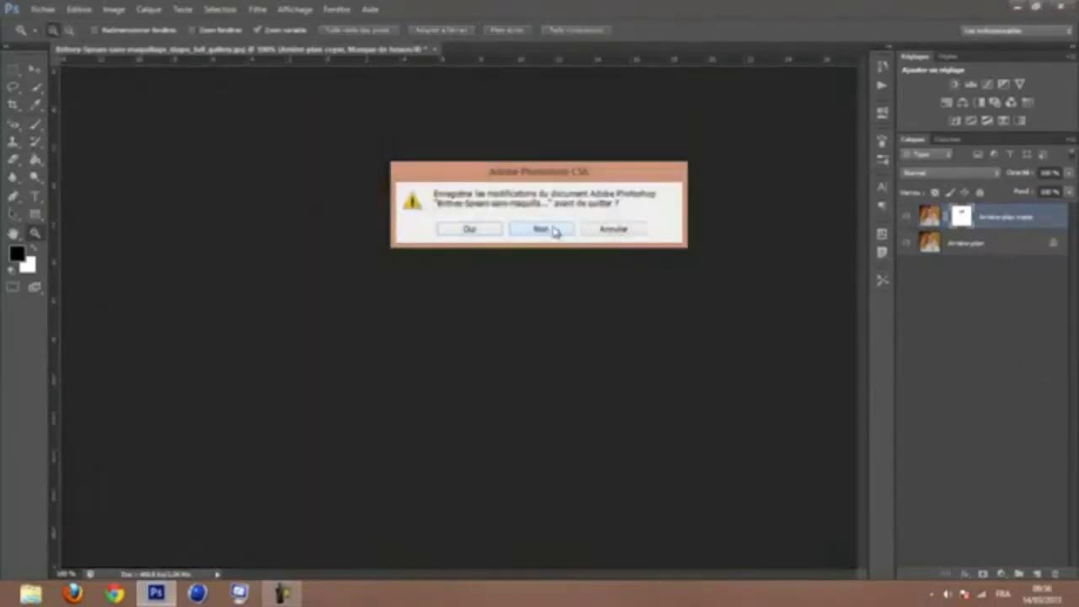
Step: Select both portrait icons on the desktop and delete them to the Recycle Bin
{"action": "left_click_drag", "start_coordinate": [808, 154], "coordinate": [677, 411]}
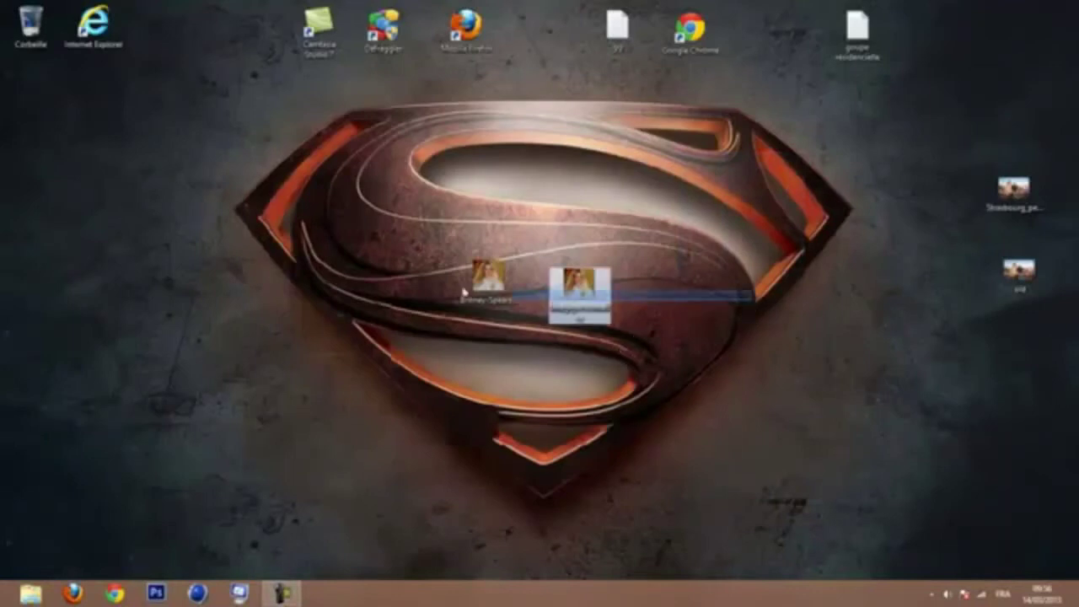
{"action": "left_click_drag", "start_coordinate": [756, 307], "coordinate": [456, 287]}
{"action": "key", "text": "Delete"}
{"action": "key", "text": "Return"}
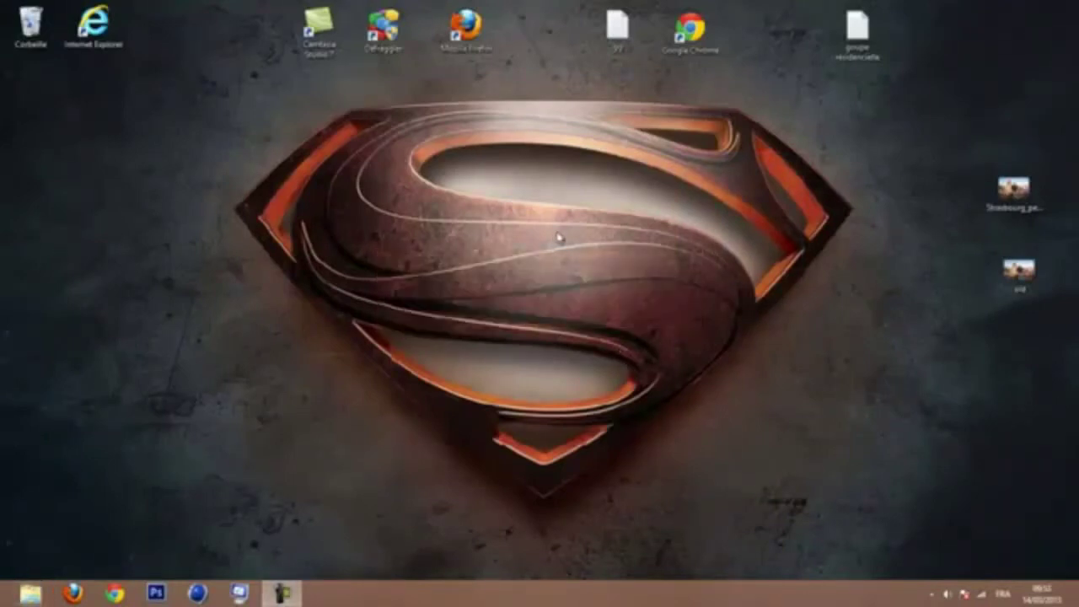